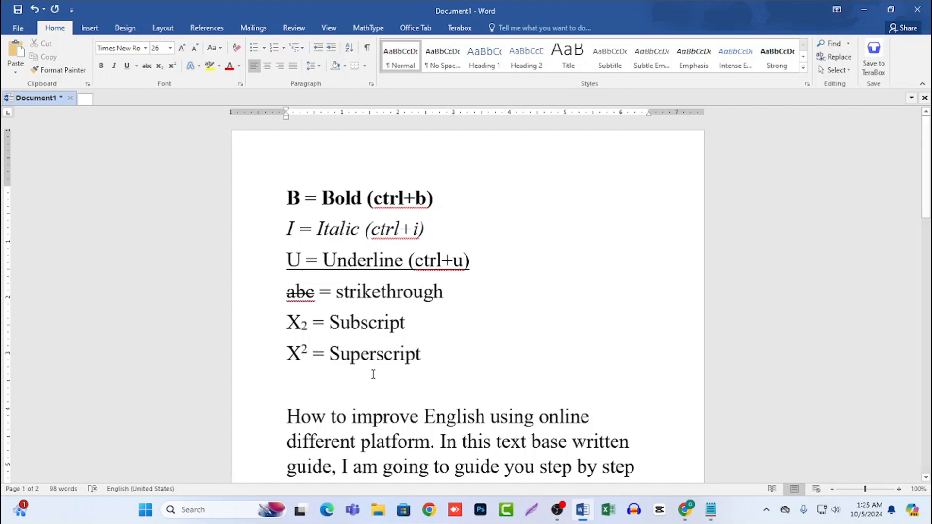
# Make the word "English" bold in the first line of the "How to improve English" paragraph.
pyautogui.scroll(-5, 373, 374)
pyautogui.scroll(-3, 373, 374)
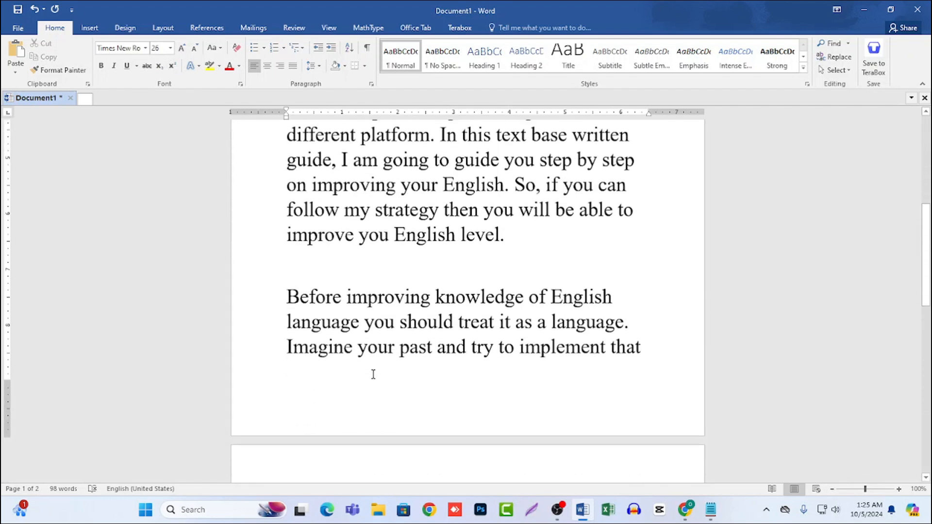
pyautogui.scroll(4, 374, 374)
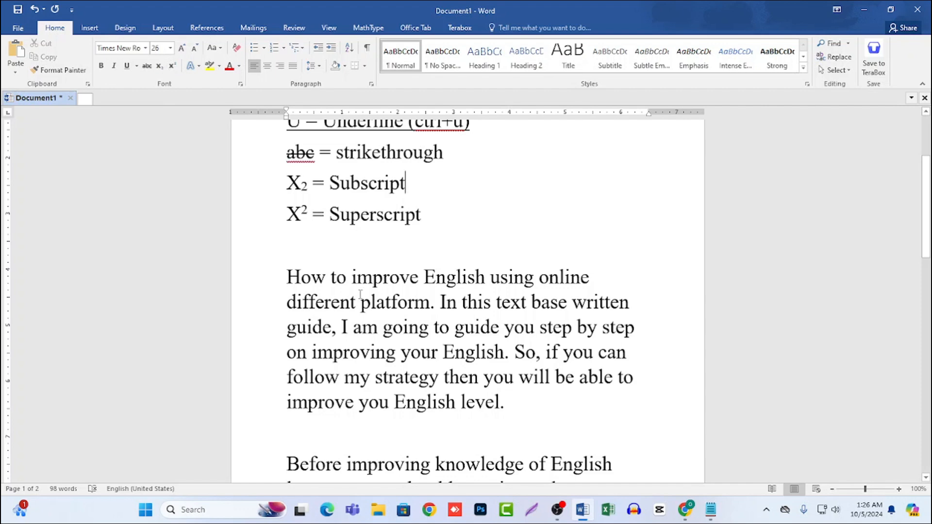
pyautogui.moveTo(424, 277); pyautogui.dragTo(485, 278)
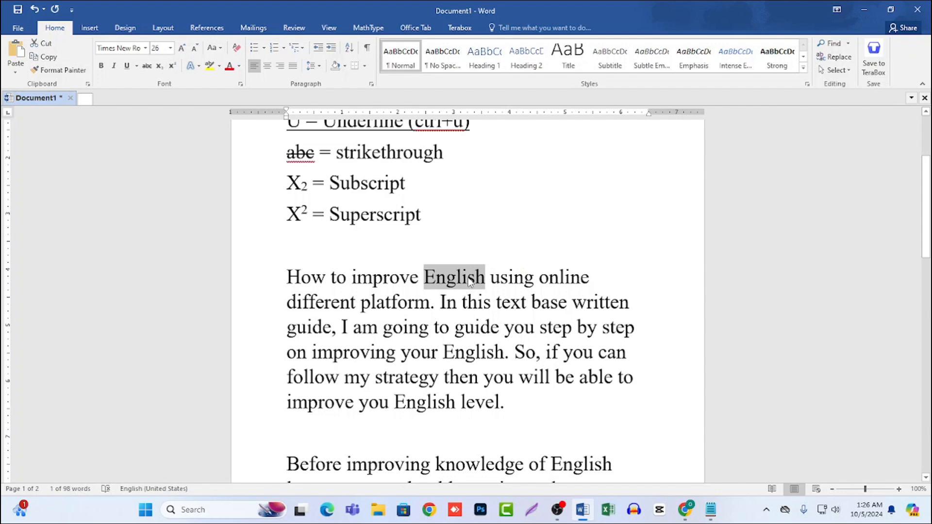
pyautogui.click(102, 66)
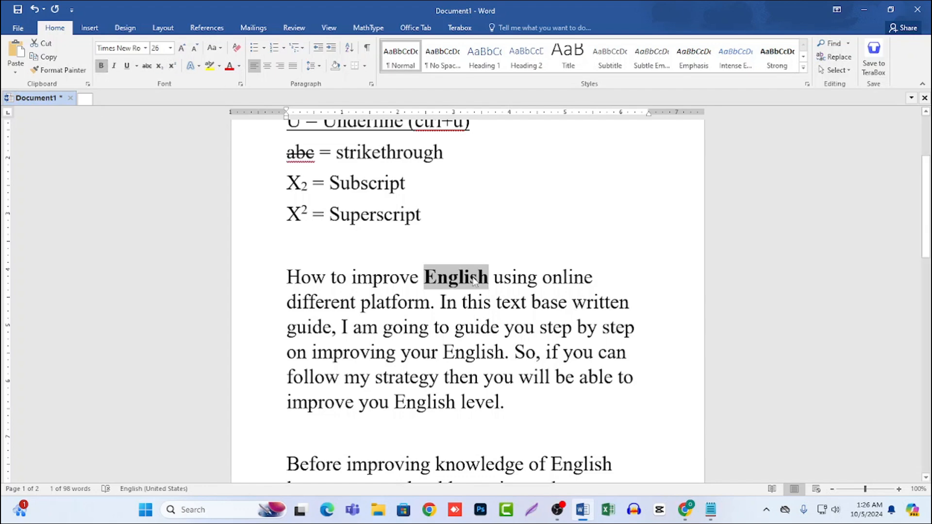
pyautogui.click(489, 282)
pyautogui.moveTo(427, 276); pyautogui.dragTo(427, 277)
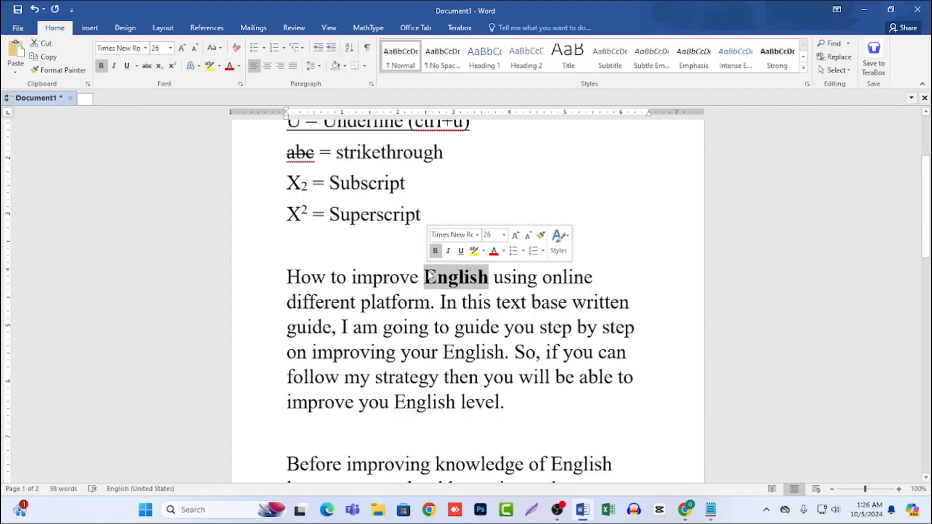
pyautogui.click(426, 276)
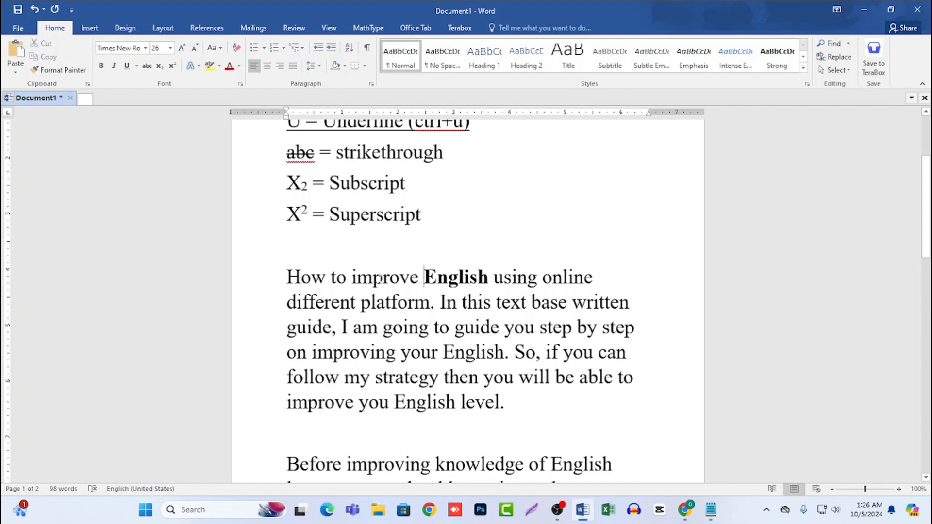
# Remove the bold formatting from "English" in the first line of the "How to improve" paragraph.
pyautogui.moveTo(426, 277); pyautogui.dragTo(473, 289)
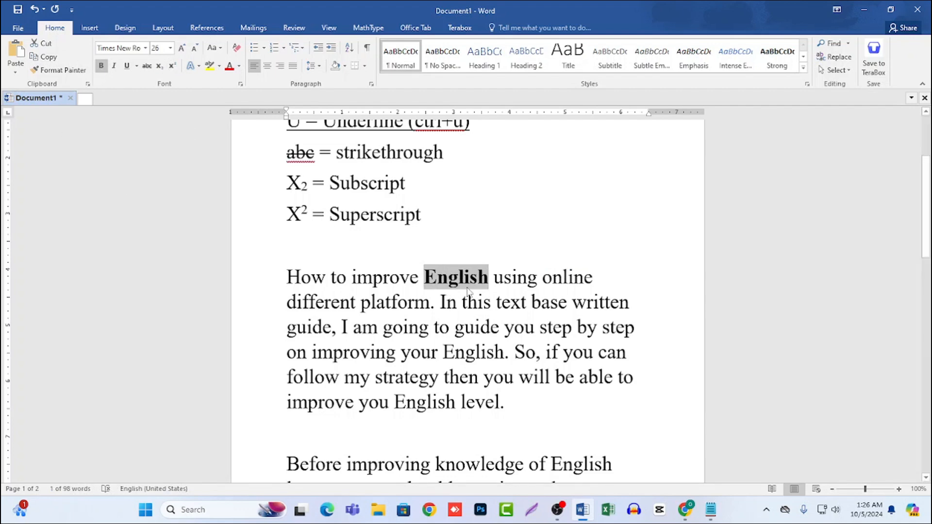
pyautogui.click(452, 281)
pyautogui.moveTo(423, 277); pyautogui.dragTo(484, 281)
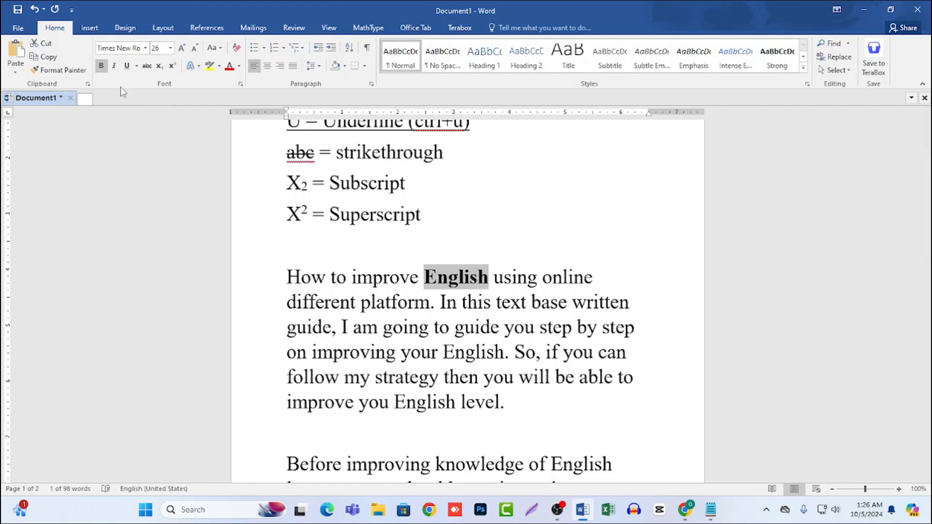
pyautogui.click(102, 68)
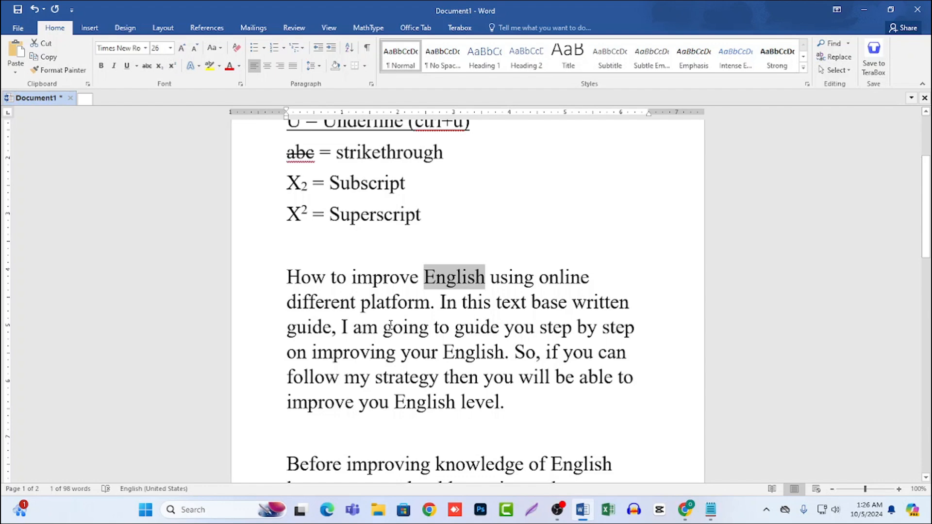
pyautogui.click(447, 302)
pyautogui.moveTo(425, 280); pyautogui.dragTo(484, 279)
pyautogui.click(478, 302)
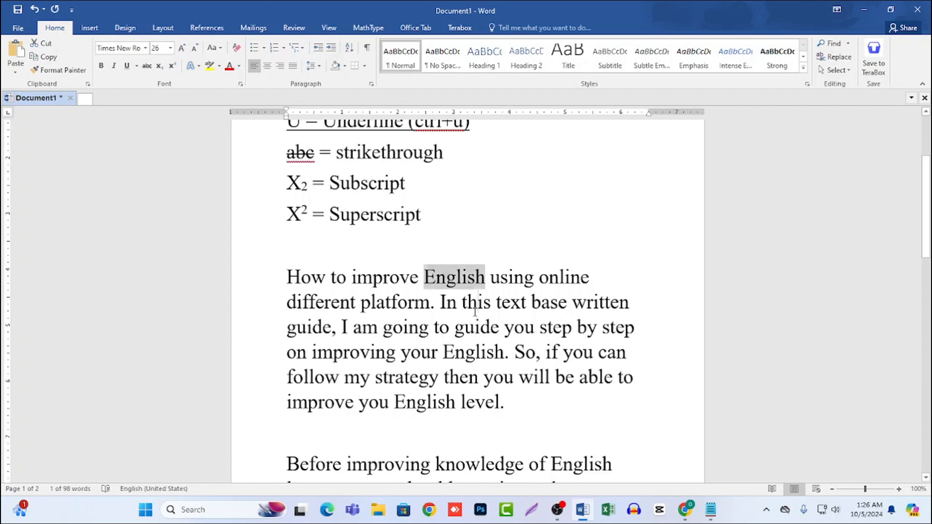
# Apply bold again to "English" in the first line of the "How to improve" paragraph.
pyautogui.scroll(3, 454, 313)
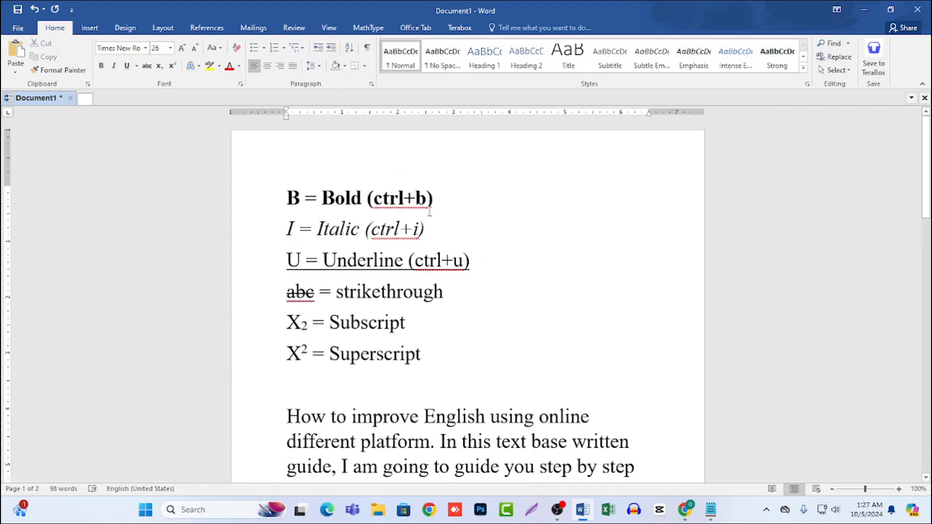
pyautogui.scroll(-3, 429, 216)
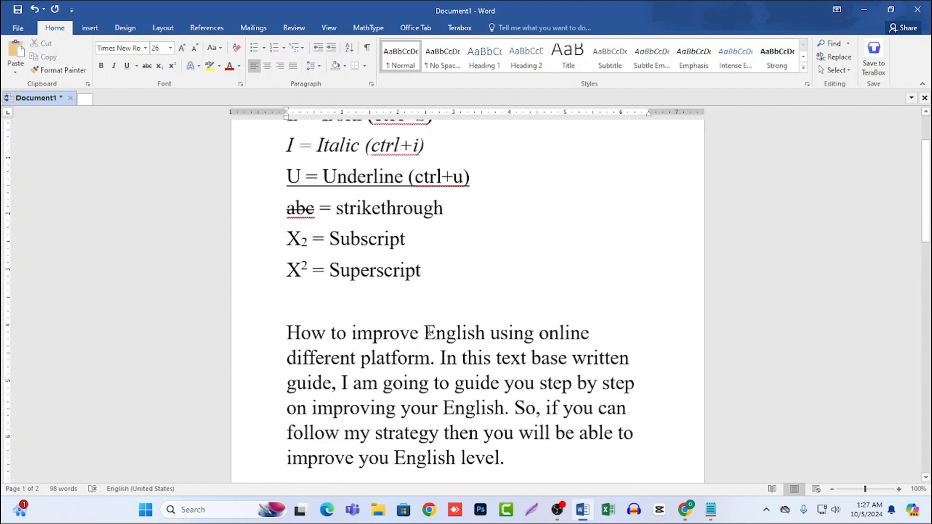
pyautogui.moveTo(428, 331); pyautogui.dragTo(485, 331)
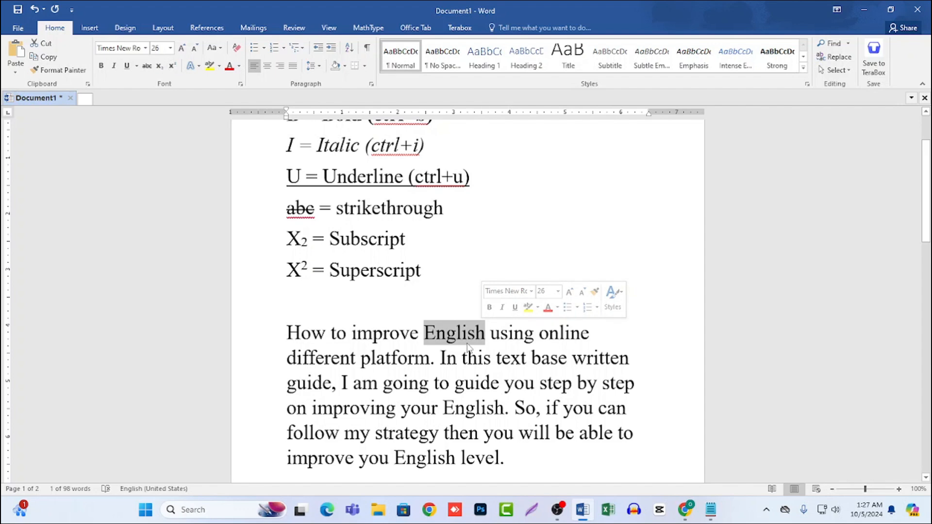
pyautogui.hotkey('ctrl', 'b')
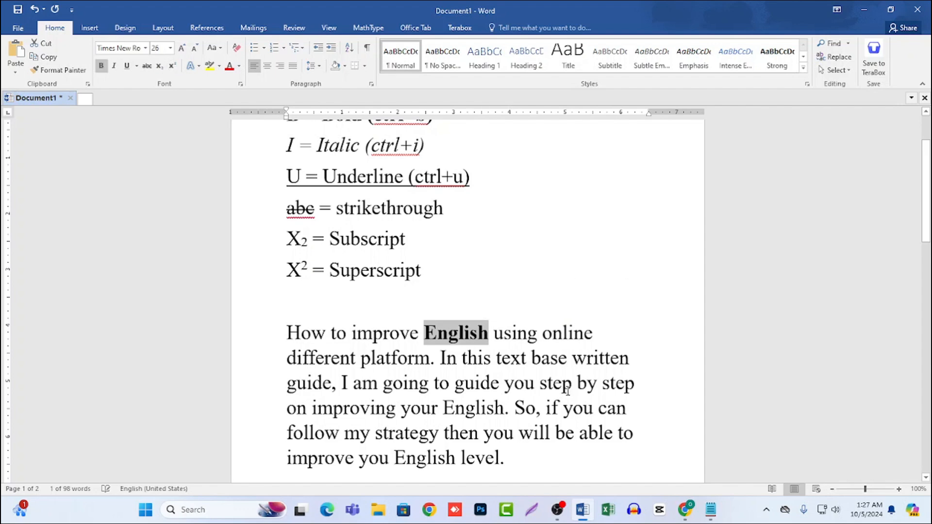
pyautogui.click(523, 347)
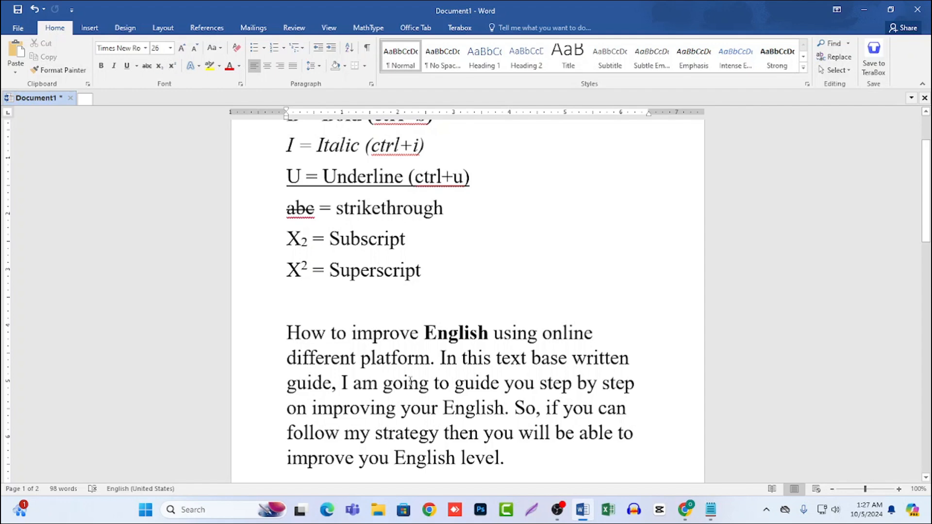
# Italicize the phrase "improving your English" in the "How to improve English" paragraph.
pyautogui.scroll(2, 409, 381)
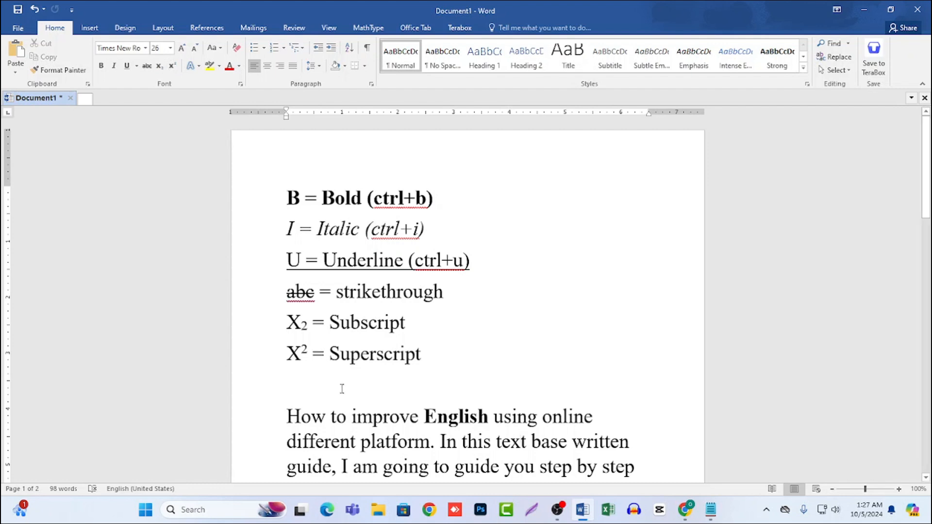
pyautogui.scroll(-2, 341, 389)
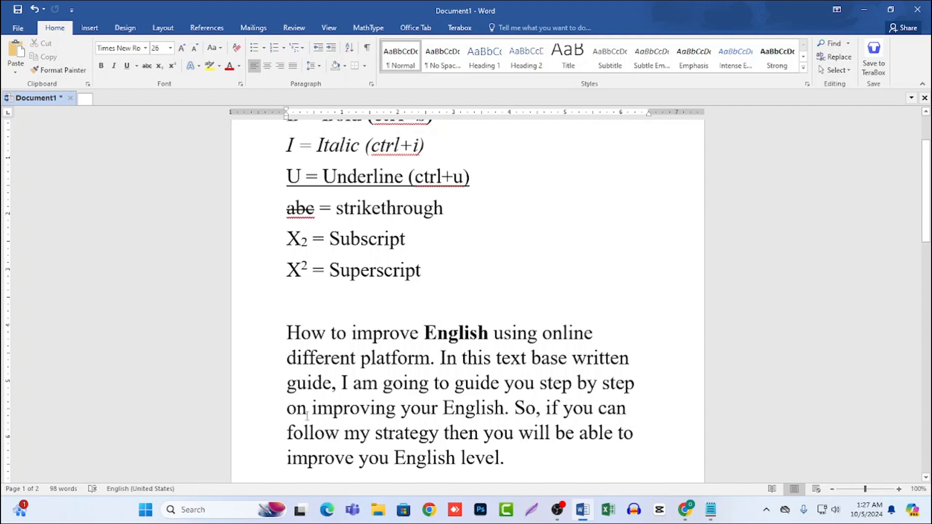
pyautogui.moveTo(313, 409); pyautogui.dragTo(505, 411)
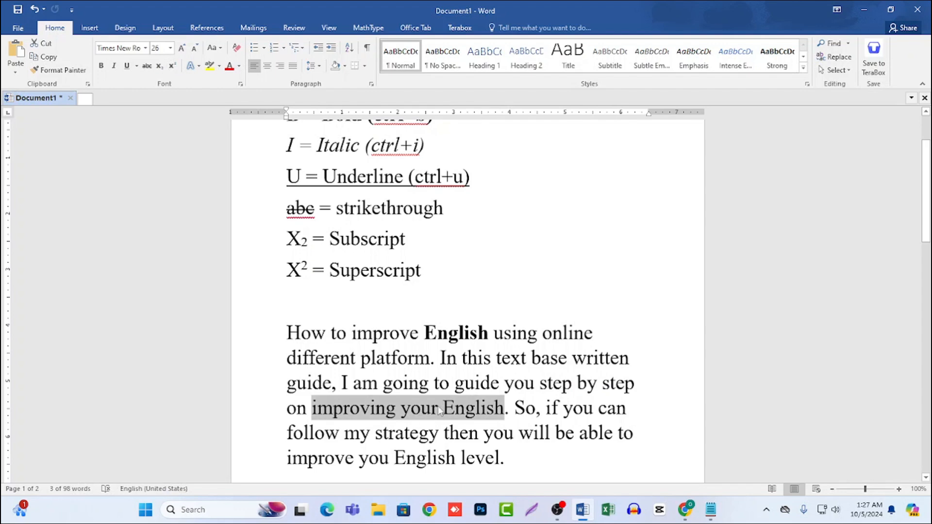
pyautogui.click(114, 66)
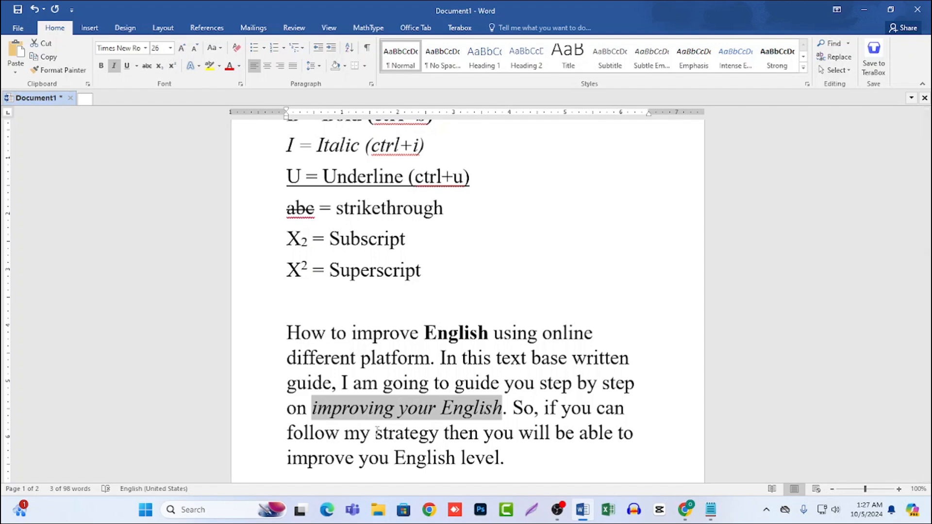
pyautogui.click(387, 408)
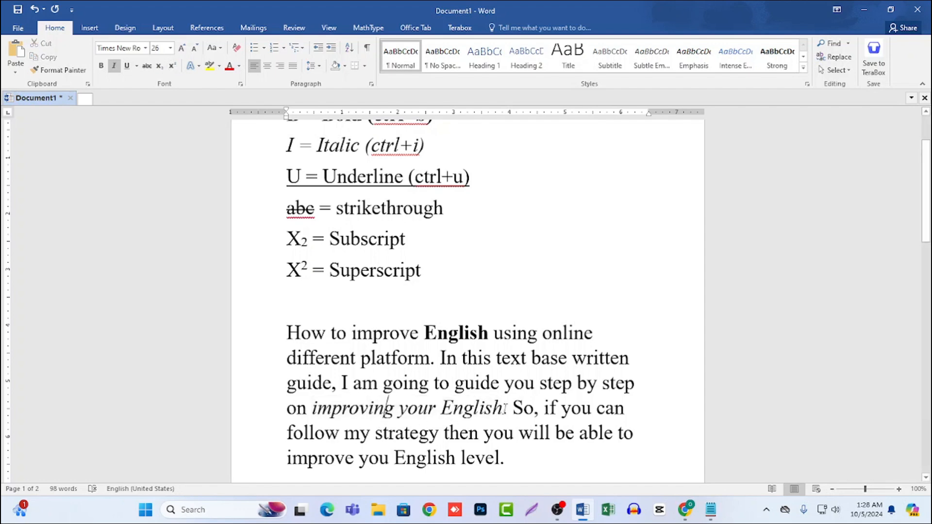
# Remove the italic formatting from the phrase "improving your English".
pyautogui.moveTo(503, 406); pyautogui.dragTo(311, 408)
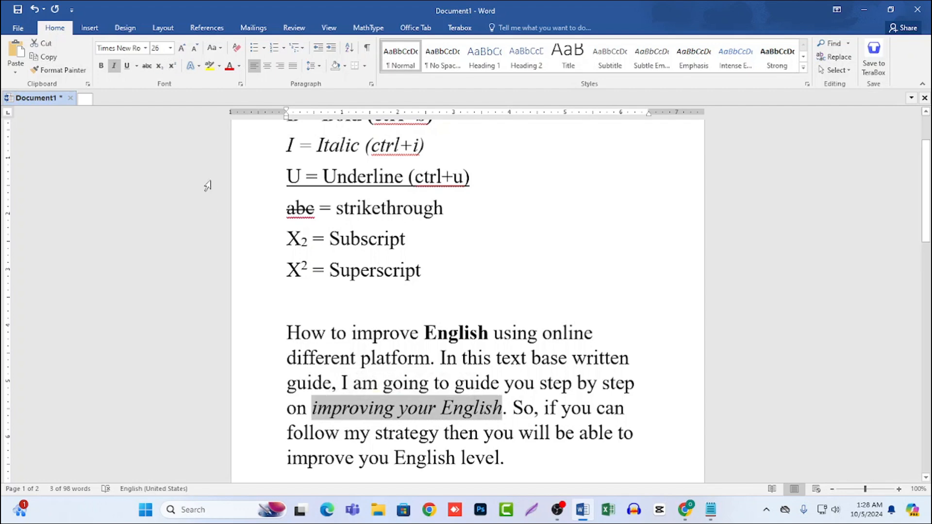
pyautogui.click(116, 67)
pyautogui.click(384, 386)
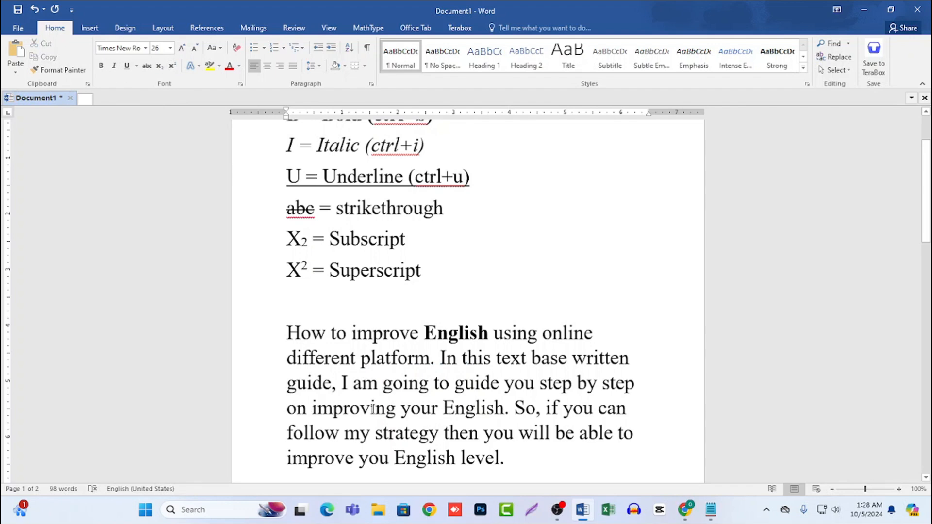
# Apply italics again to the phrase "improving your English" in the first paragraph below the list.
pyautogui.moveTo(372, 409); pyautogui.dragTo(469, 409)
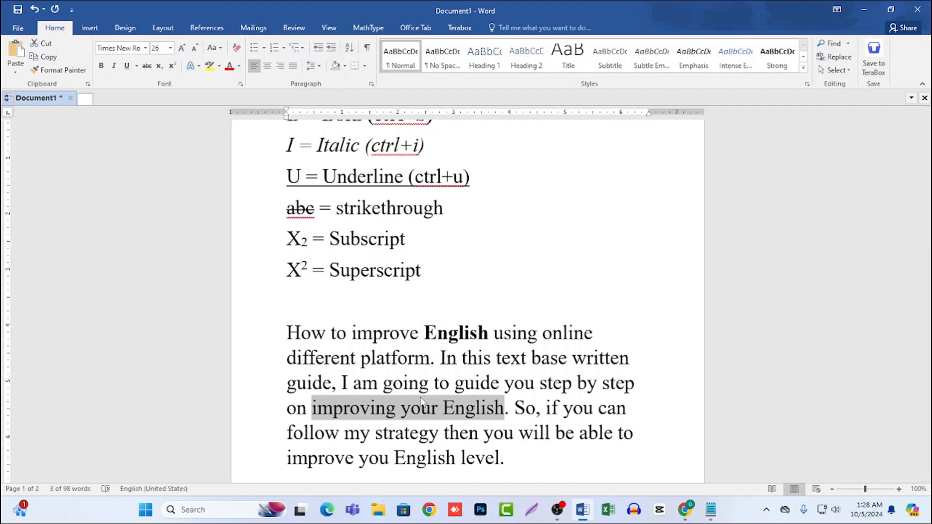
pyautogui.hotkey('ctrl', 'i')
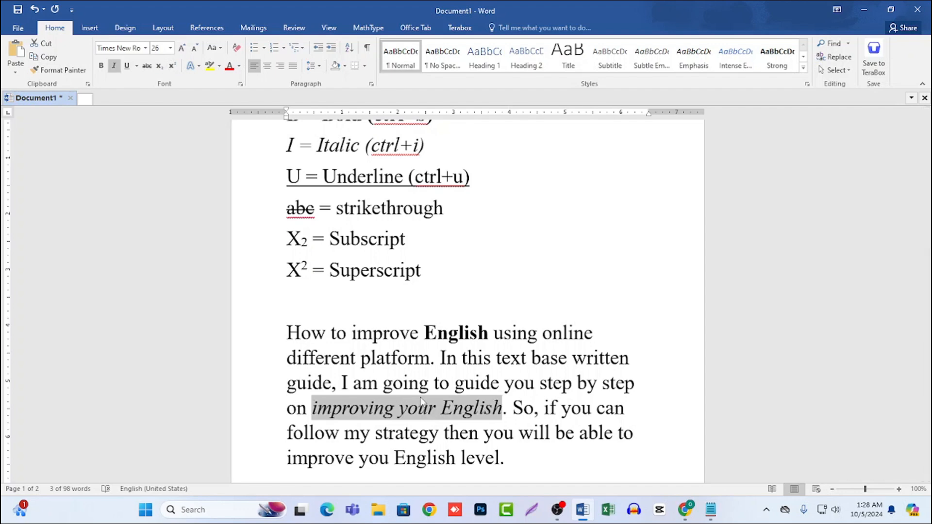
pyautogui.click(412, 408)
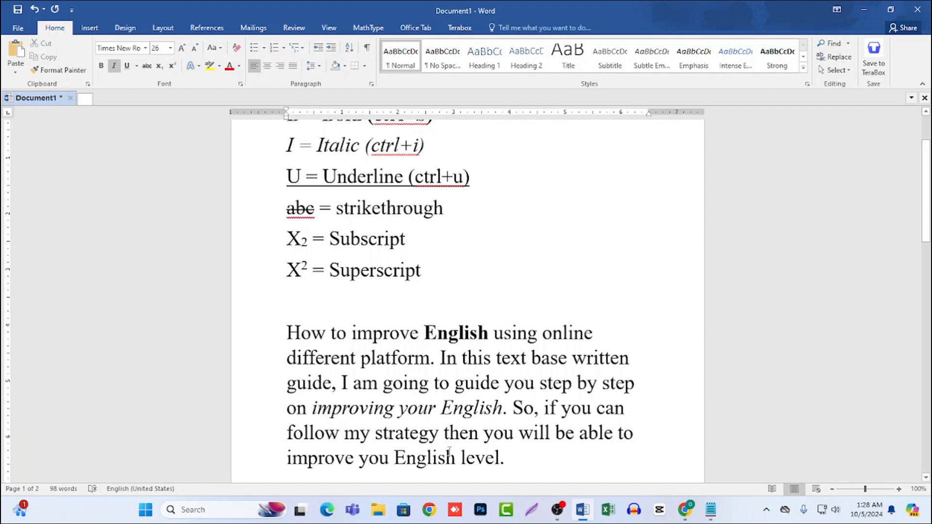
pyautogui.scroll(2, 381, 285)
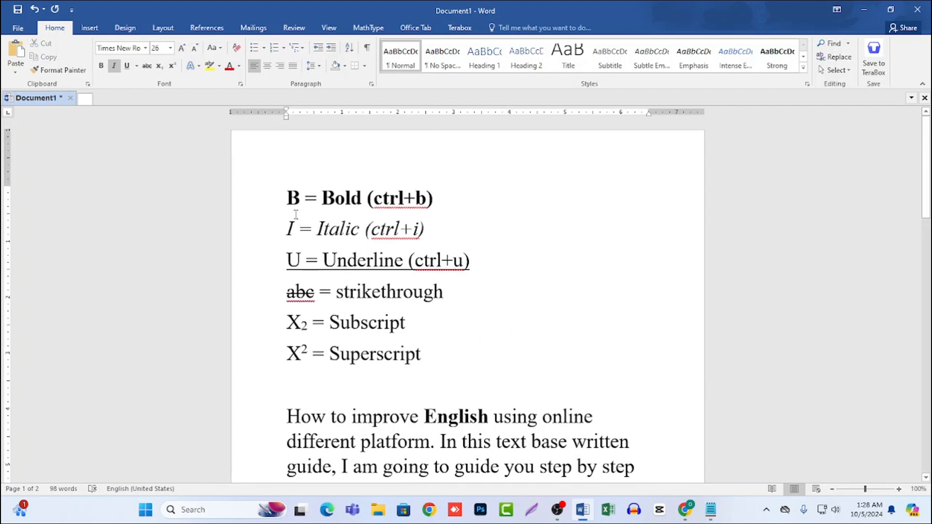
pyautogui.moveTo(285, 229); pyautogui.dragTo(429, 229)
pyautogui.click(429, 229)
pyautogui.moveTo(287, 229); pyautogui.dragTo(443, 229)
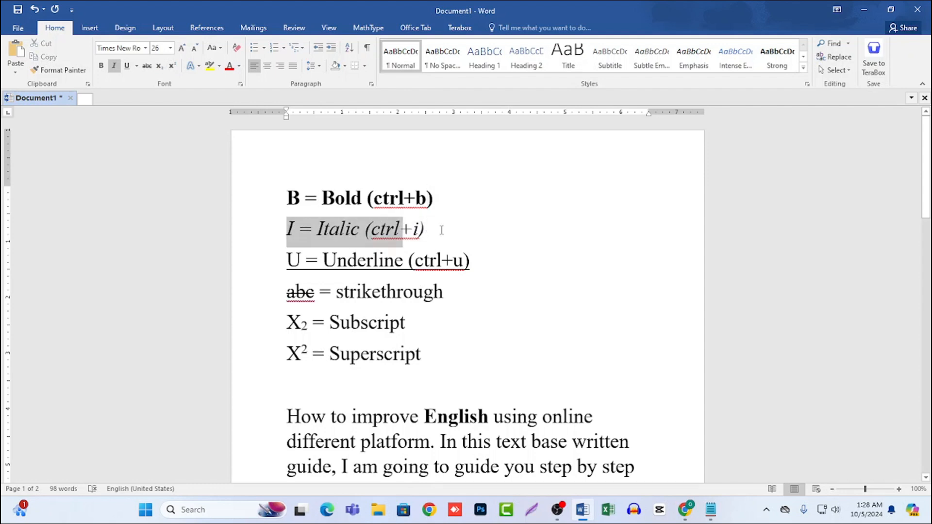
pyautogui.click(443, 228)
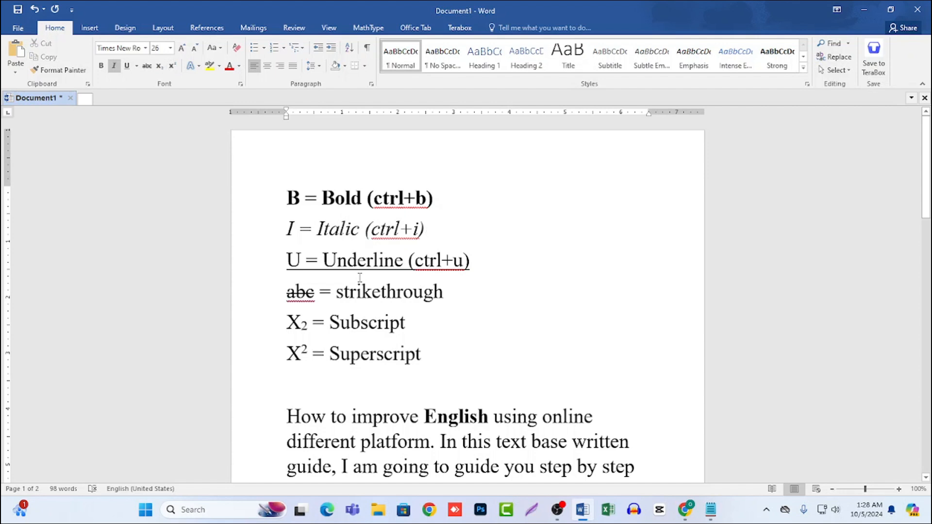
# Underline the words "different platform" in the second line of the "How to improve English" paragraph.
pyautogui.scroll(-3, 354, 301)
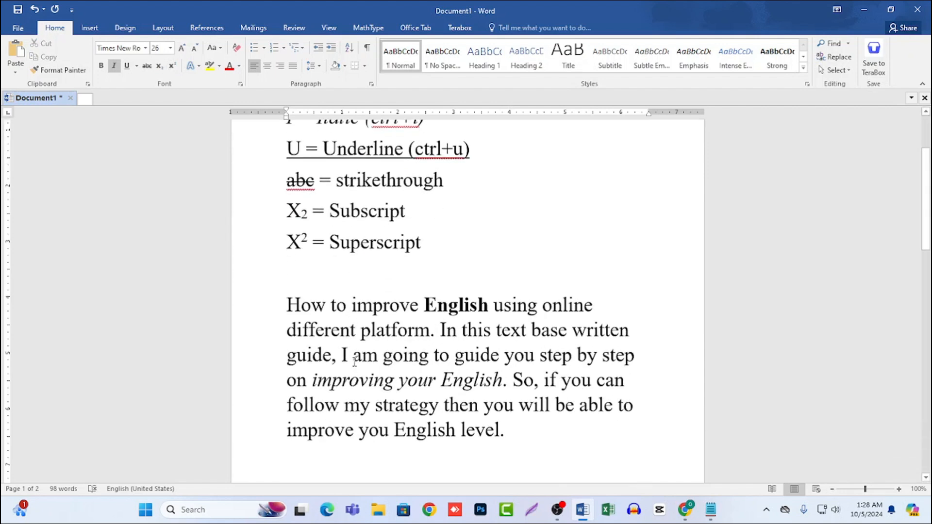
pyautogui.moveTo(287, 331); pyautogui.dragTo(430, 331)
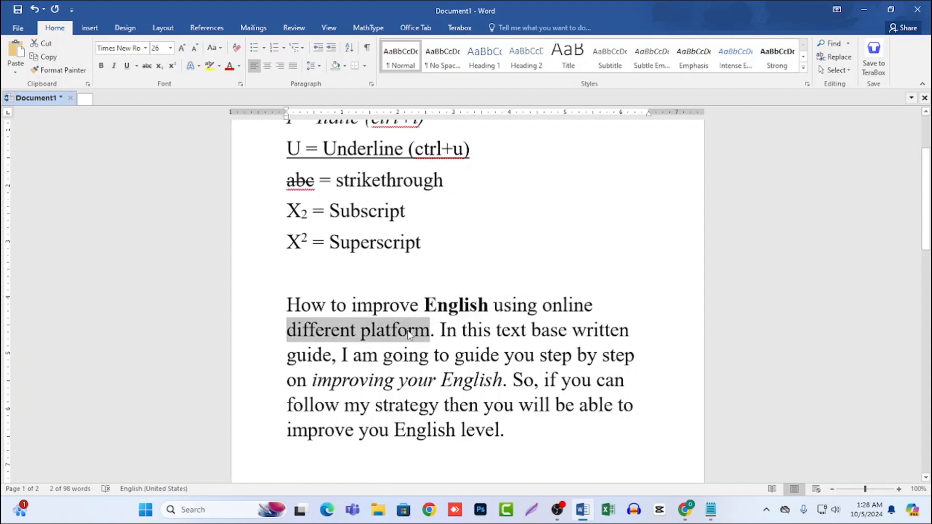
pyautogui.click(130, 68)
pyautogui.click(372, 330)
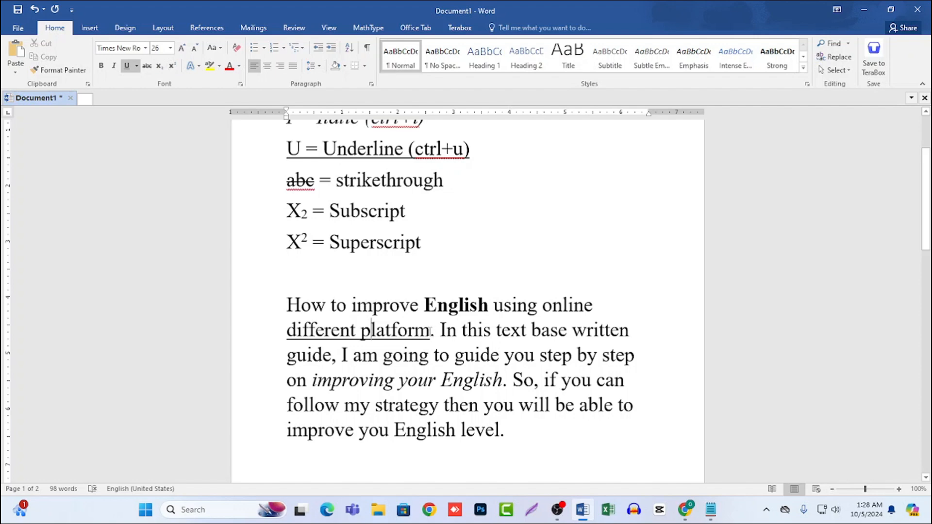
# Remove the underline from the words "different platform".
pyautogui.moveTo(430, 331); pyautogui.dragTo(290, 335)
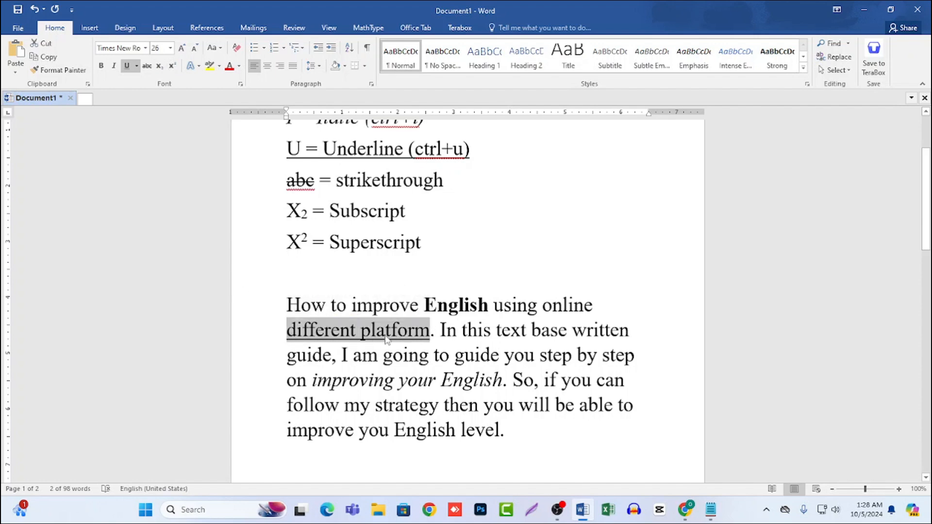
pyautogui.click(128, 66)
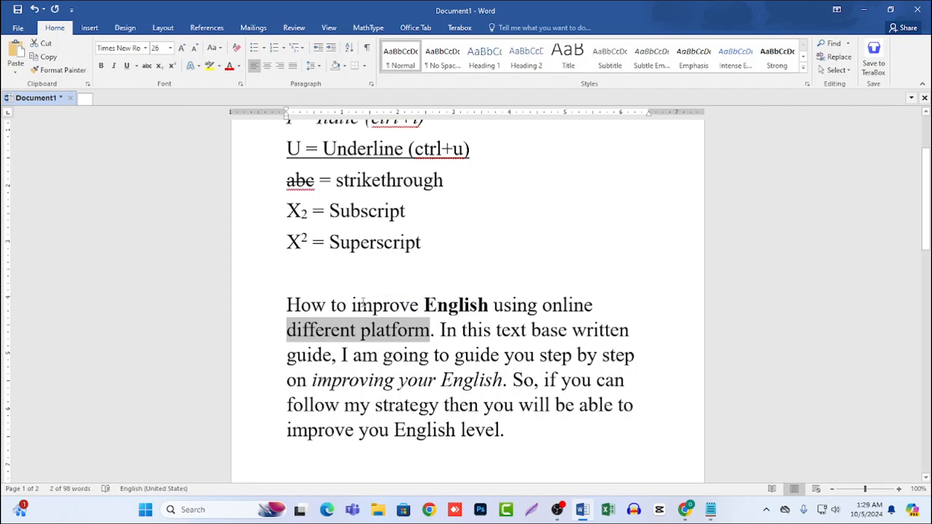
pyautogui.click(411, 335)
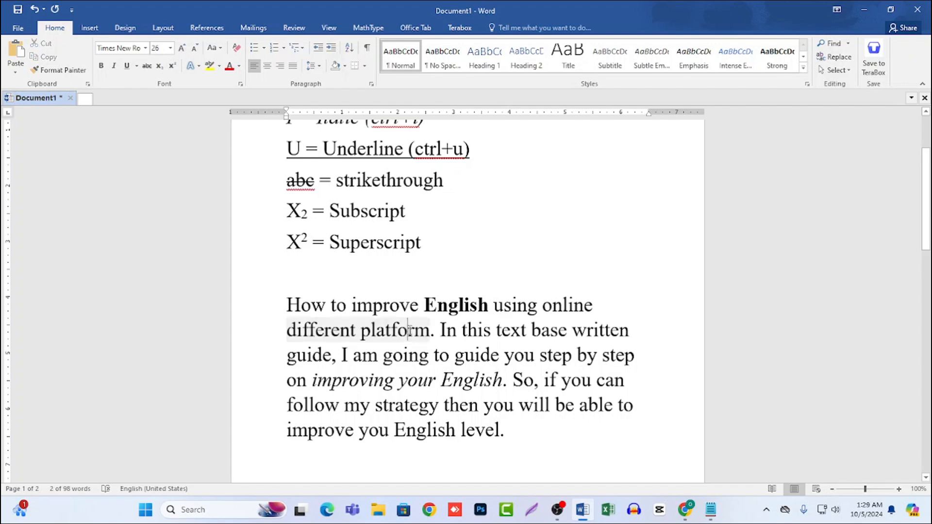
# Underline the words "different platform" again in the "How to improve English" paragraph.
pyautogui.moveTo(410, 335); pyautogui.dragTo(286, 331)
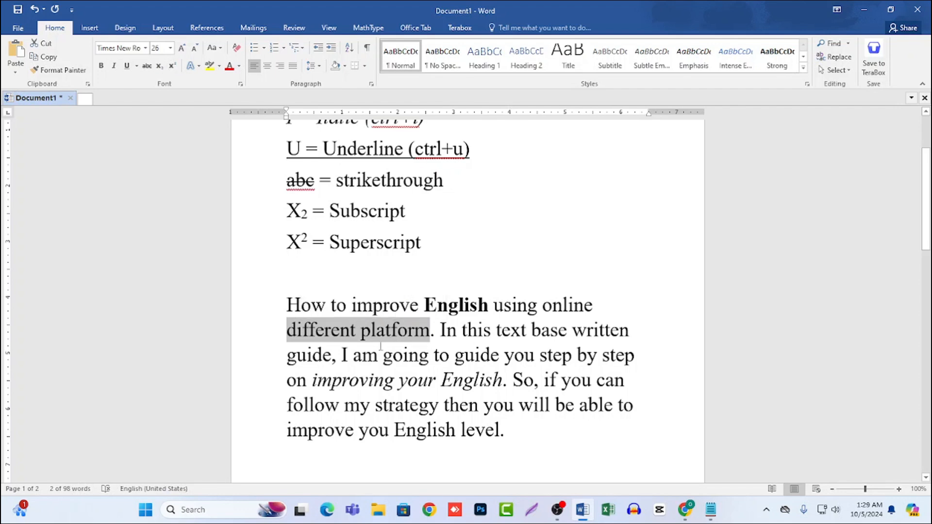
pyautogui.hotkey('ctrl', 'u')
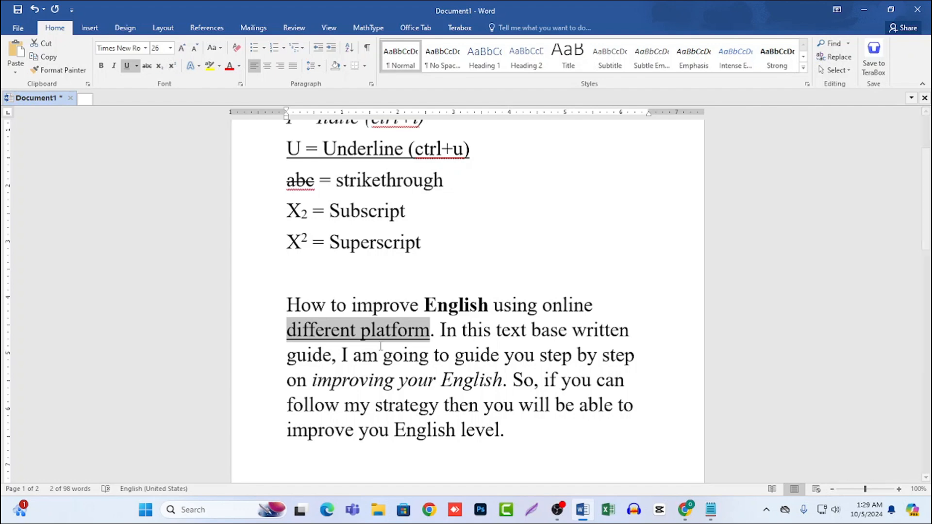
pyautogui.click(407, 339)
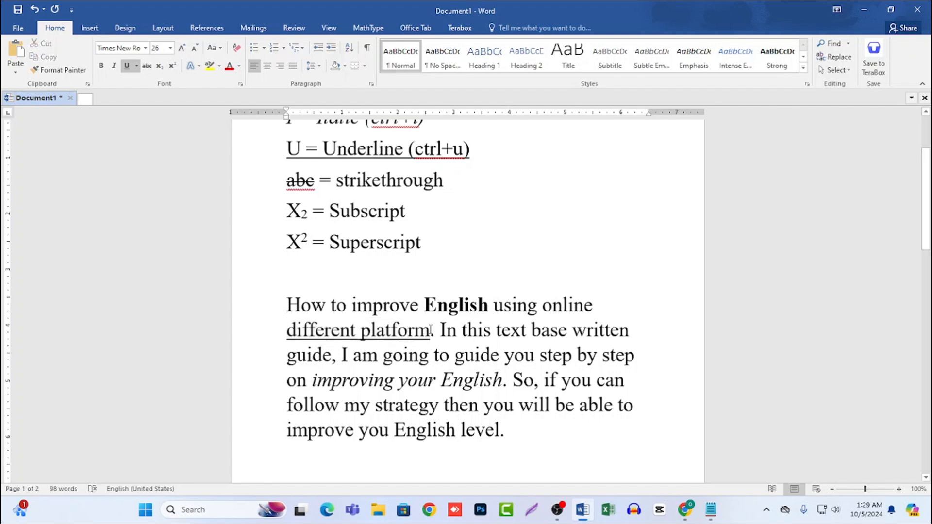
# Apply strikethrough to the word "strategy" in the "How to improve English" paragraph.
pyautogui.scroll(1, 427, 334)
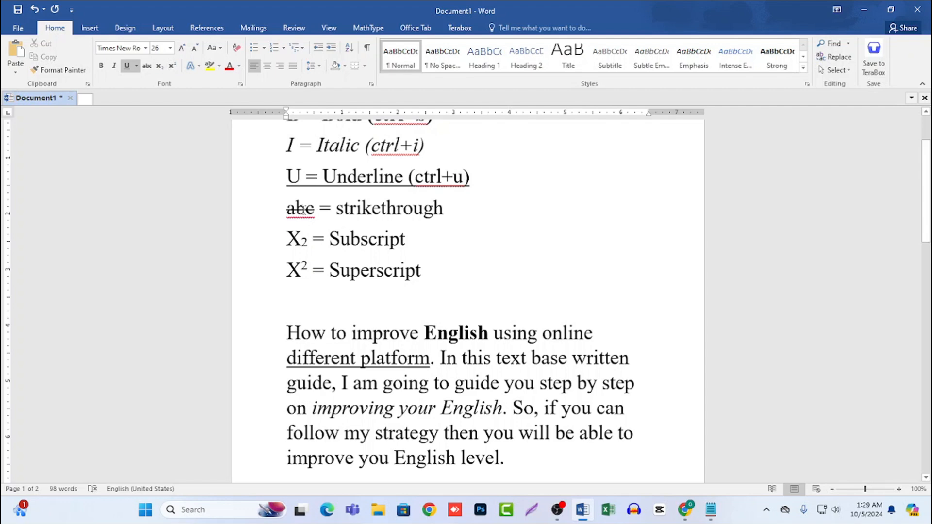
pyautogui.moveTo(285, 212); pyautogui.dragTo(322, 212)
pyautogui.click(322, 213)
pyautogui.scroll(-1, 571, 381)
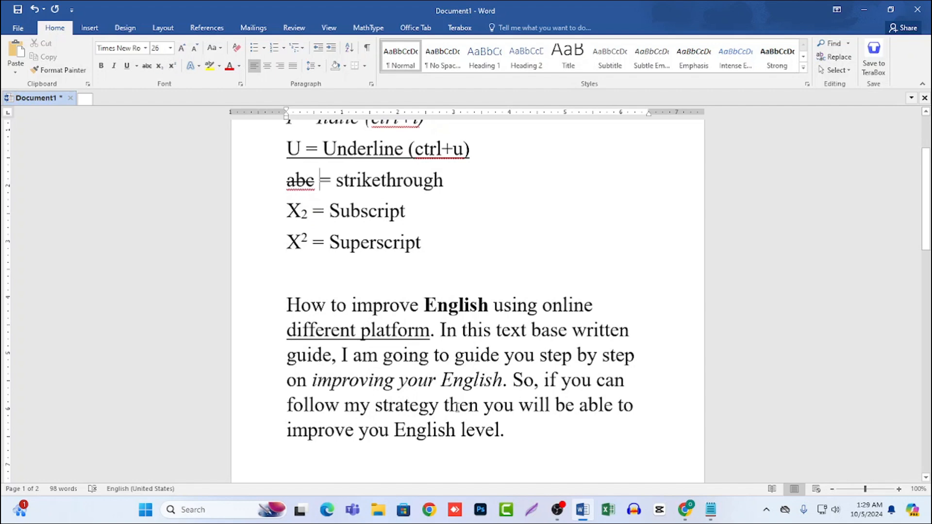
pyautogui.moveTo(375, 406); pyautogui.dragTo(438, 404)
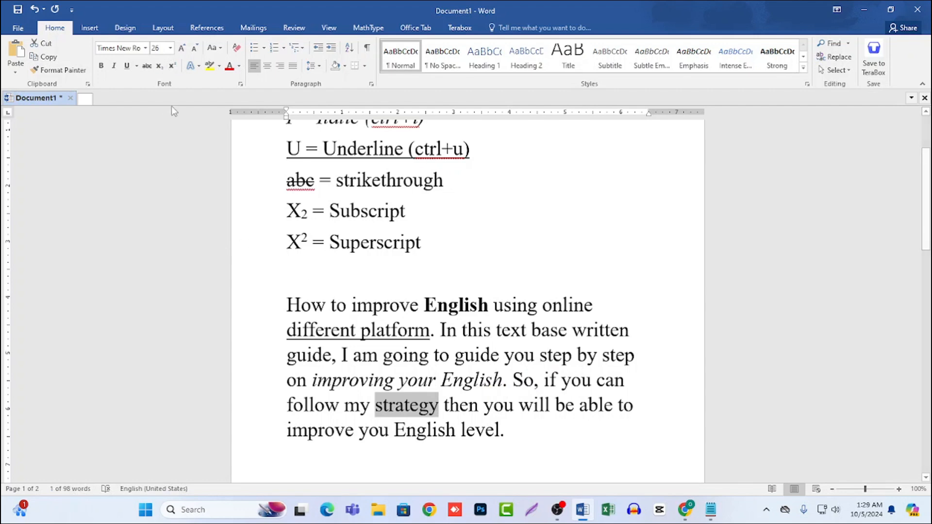
pyautogui.click(147, 66)
pyautogui.click(431, 414)
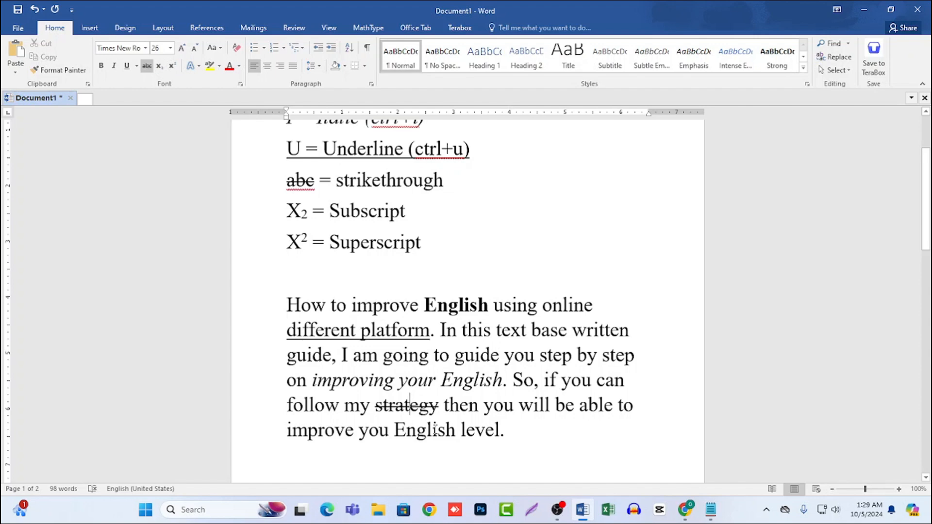
# Remove the strikethrough from the word "strategy".
pyautogui.moveTo(440, 406); pyautogui.dragTo(374, 406)
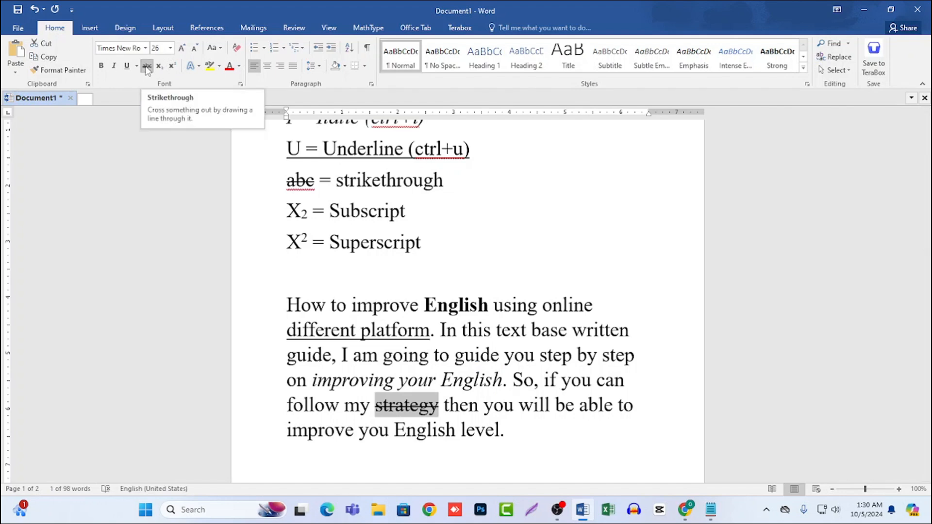
pyautogui.click(147, 67)
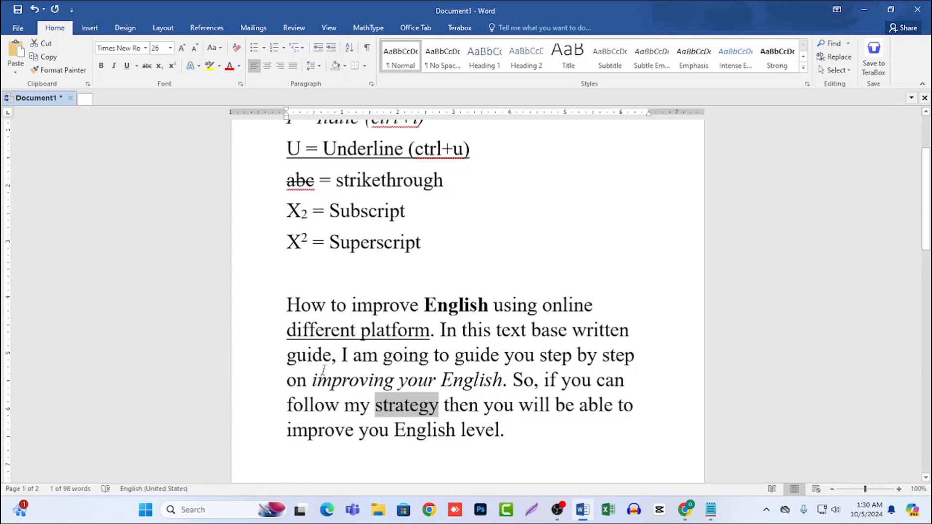
pyautogui.click(544, 406)
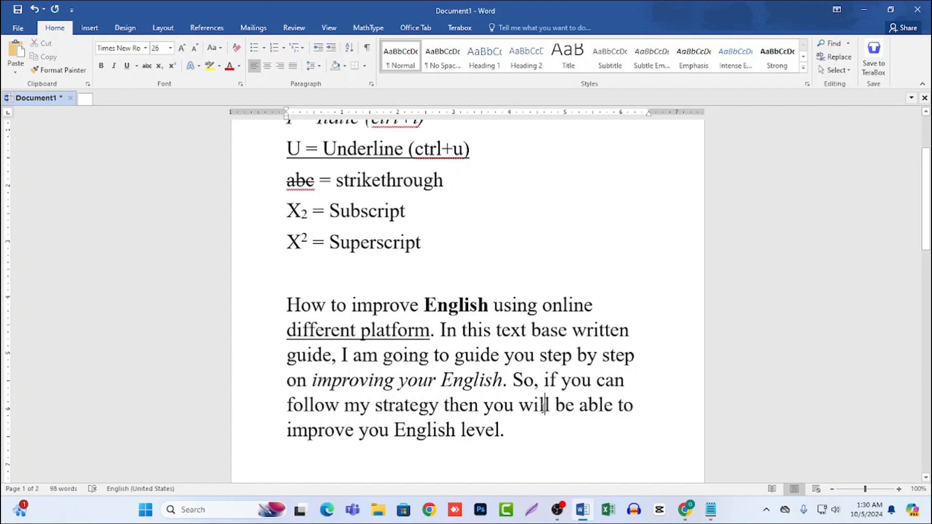
# Insert a new line reading "x2+x2" between the Superscript line and the "How to improve English" paragraph, with blank lines around it.
pyautogui.scroll(1, 543, 406)
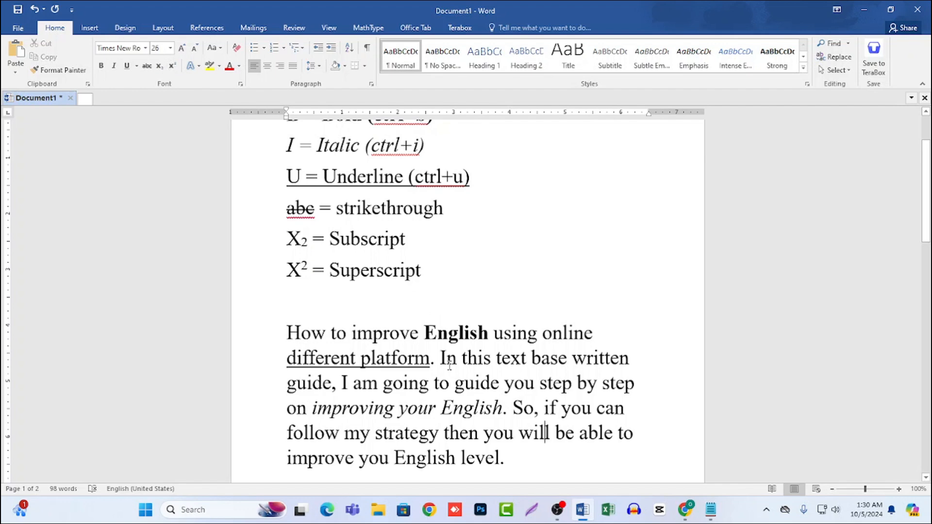
pyautogui.click(445, 284)
pyautogui.press('Return')
pyautogui.press('Return')
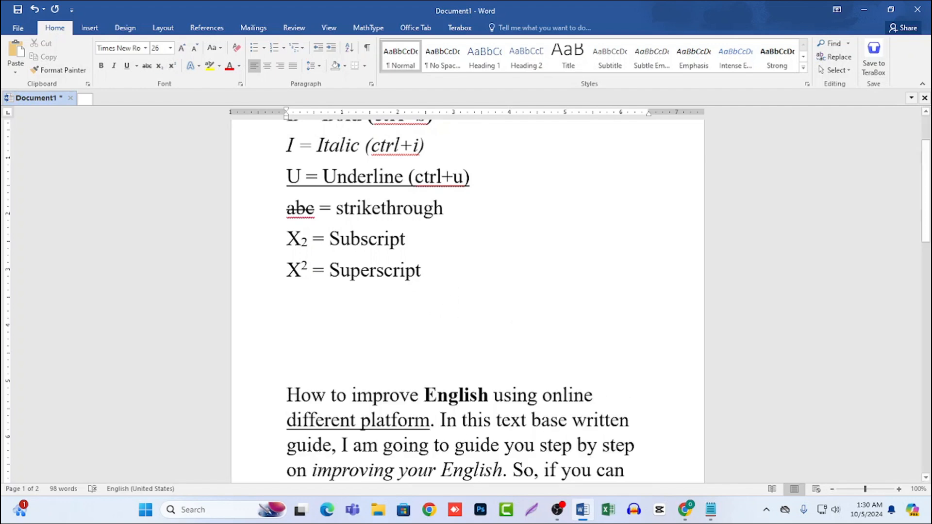
pyautogui.write('x')
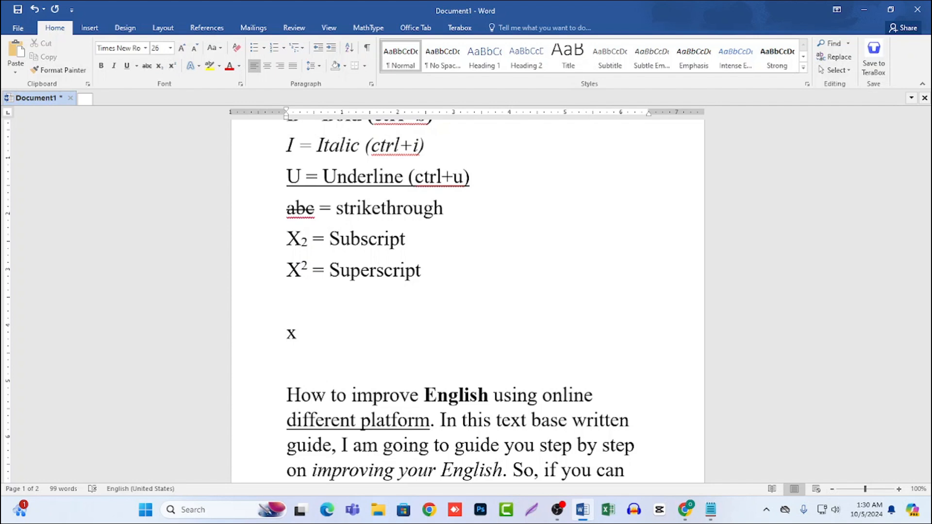
pyautogui.write('2+x2')
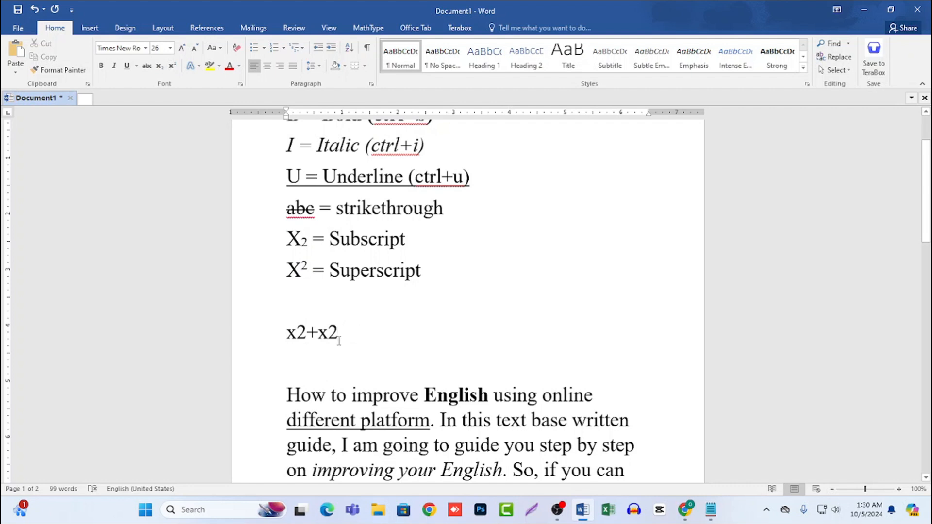
# Format the first 2 in the "x2+x2" expression as subscript.
pyautogui.moveTo(298, 335)
pyautogui.mouseDown()
pyautogui.moveTo(320, 334)
pyautogui.moveTo(307, 337)
pyautogui.mouseUp()
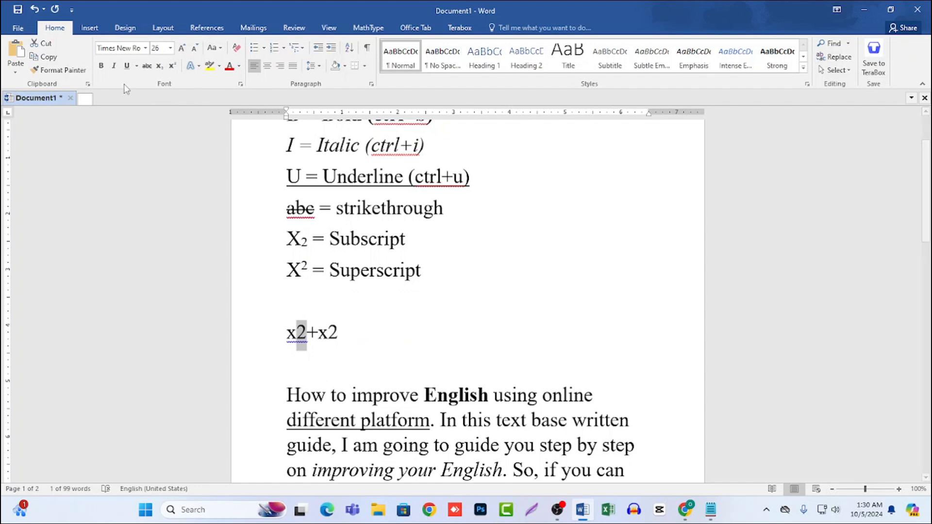
pyautogui.click(160, 69)
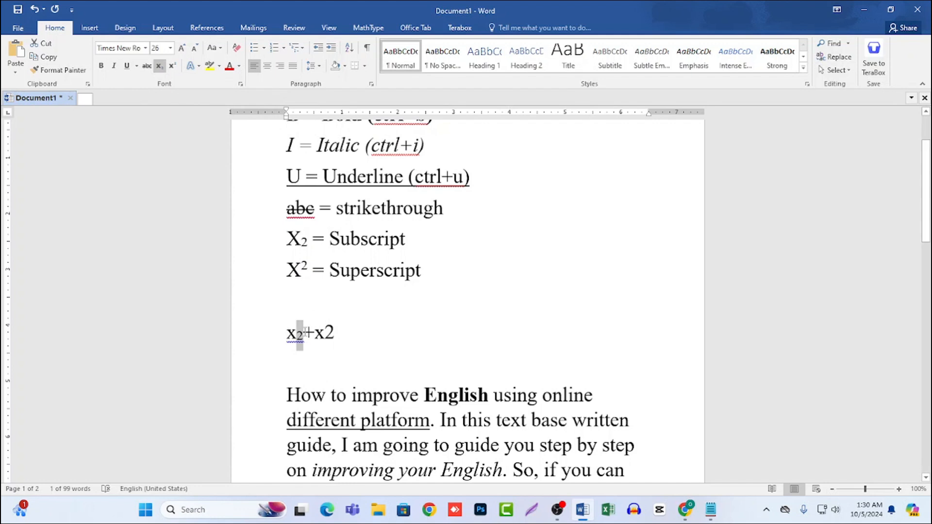
pyautogui.click(332, 333)
# Format the second 2 in the "x2+x2" expression as superscript.
pyautogui.moveTo(326, 333)
pyautogui.mouseDown()
pyautogui.moveTo(352, 333)
pyautogui.moveTo(325, 333)
pyautogui.moveTo(335, 333)
pyautogui.mouseUp()
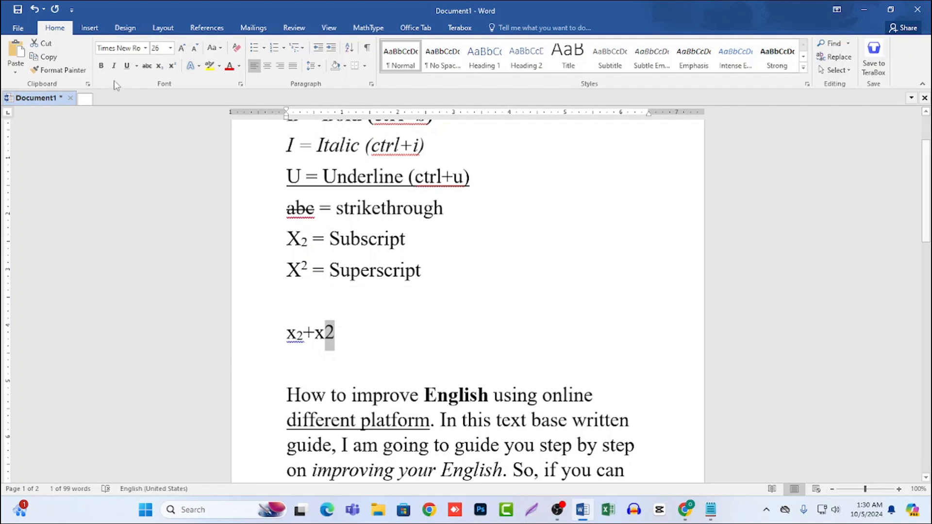
pyautogui.click(173, 68)
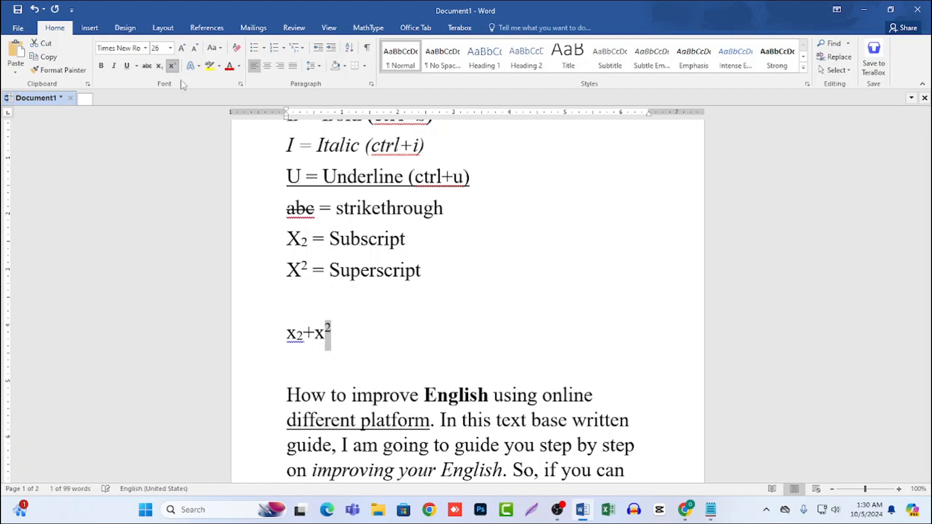
pyautogui.click(320, 311)
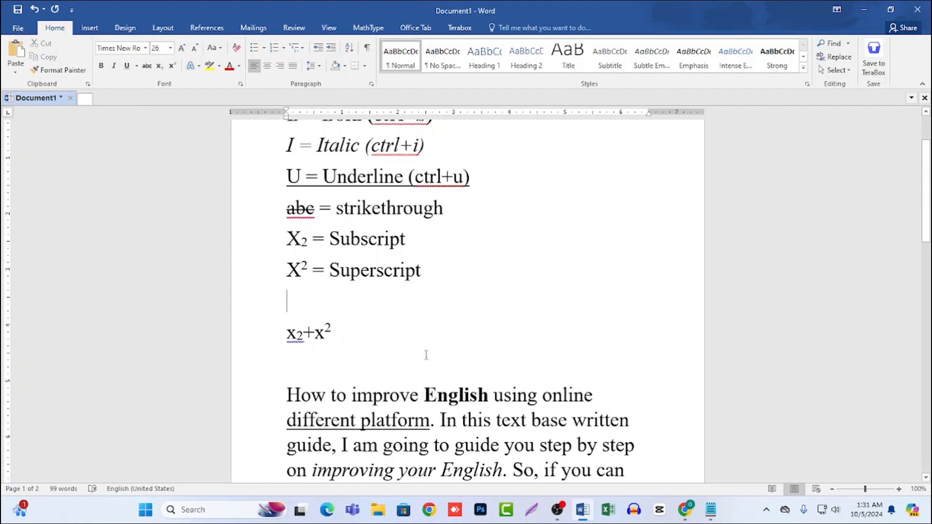
# Review the list of formatting options and their shortcuts, from the bold line down to the superscript line.
pyautogui.scroll(3, 427, 354)
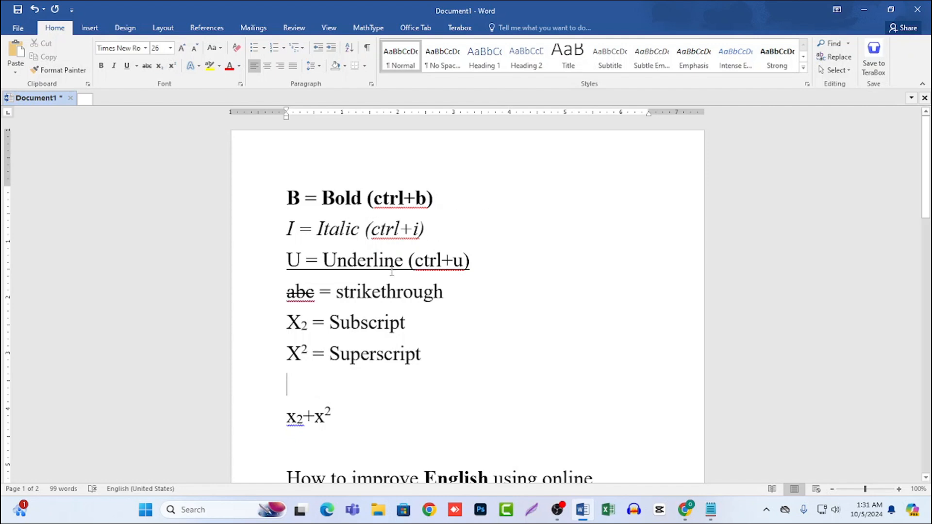
pyautogui.moveTo(287, 228); pyautogui.dragTo(367, 228)
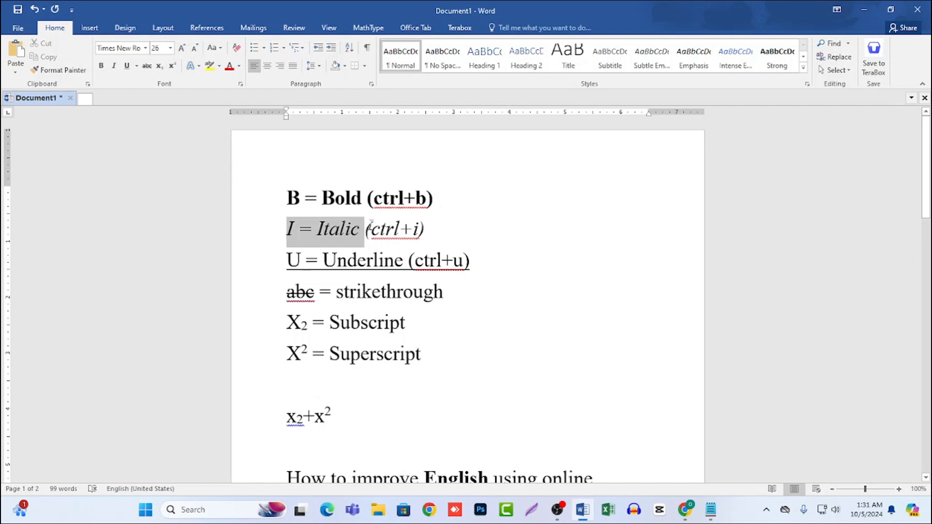
pyautogui.click(367, 228)
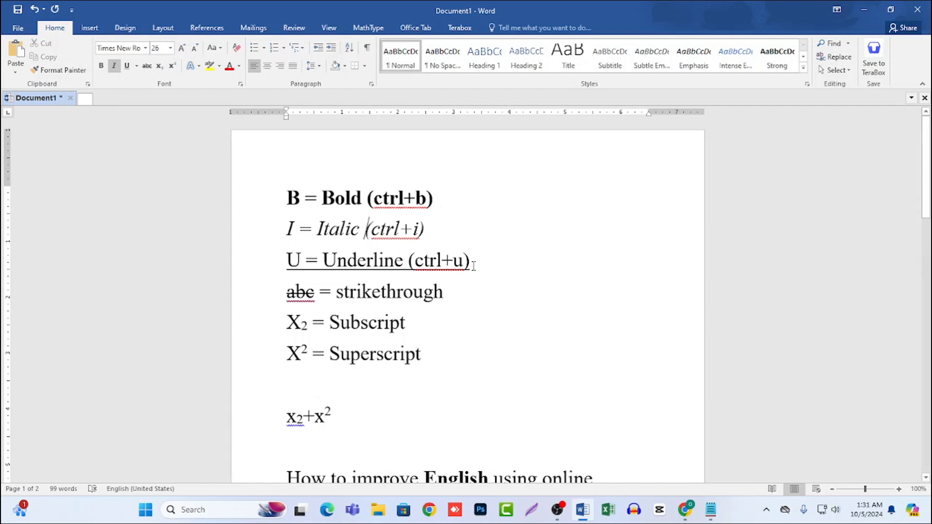
pyautogui.scroll(-3, 379, 310)
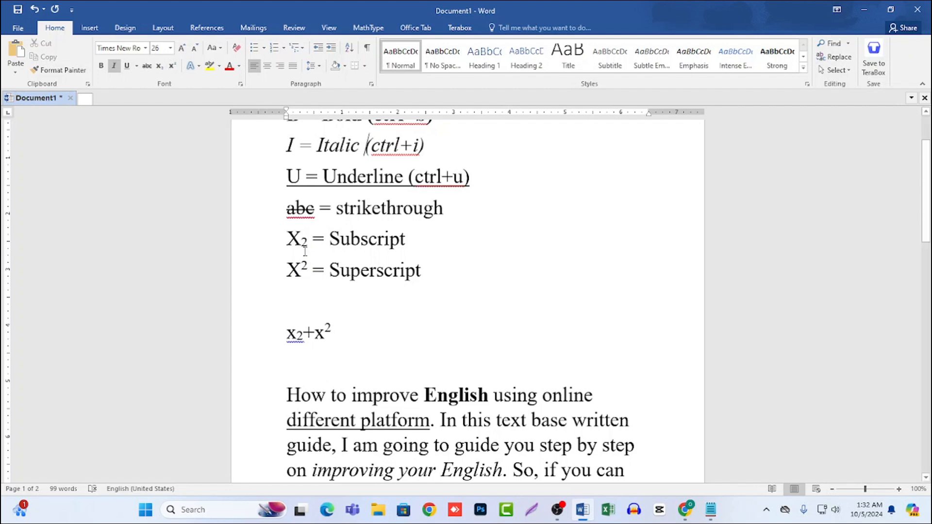
pyautogui.moveTo(443, 209); pyautogui.dragTo(337, 205)
pyautogui.click(337, 205)
pyautogui.click(273, 242)
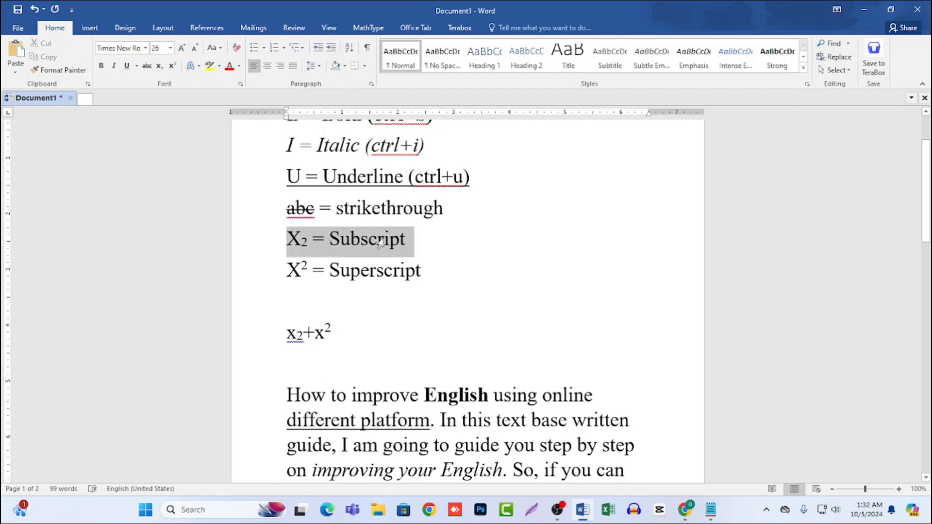
pyautogui.click(384, 274)
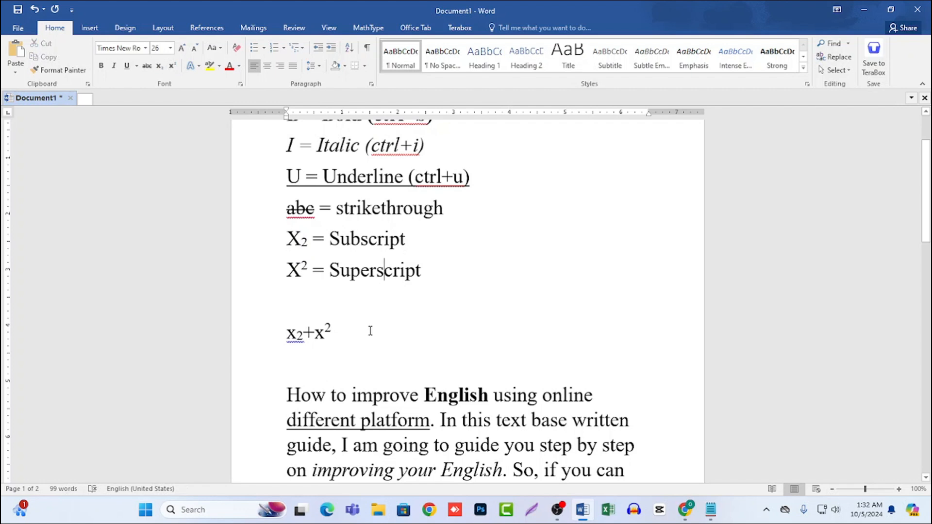